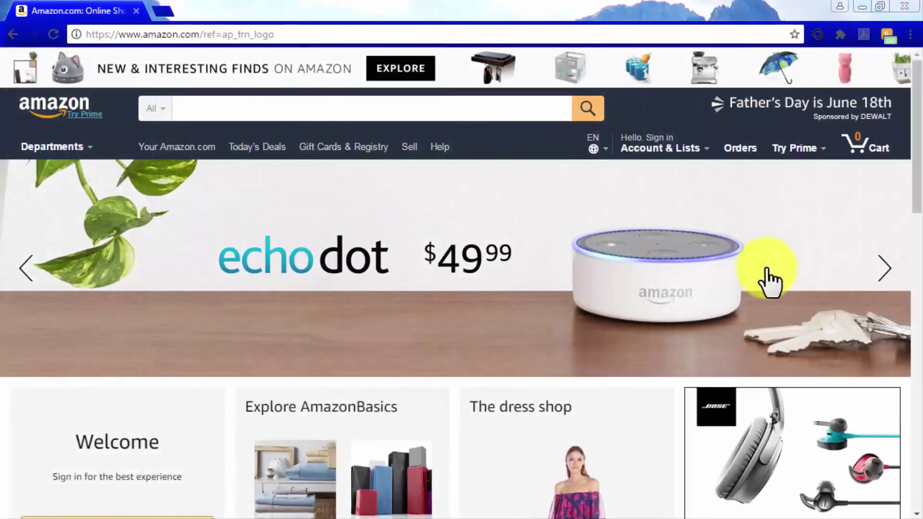
Step: Open Become an Affiliate from the Amazon.com footer, choose Join Now for Free, and sign in
scroll(768, 281, down, 10)
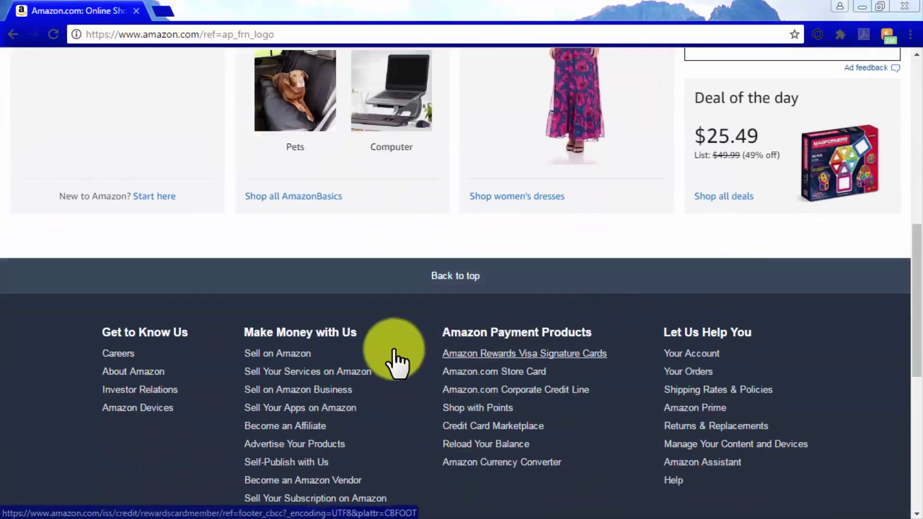
click(308, 428)
click(751, 150)
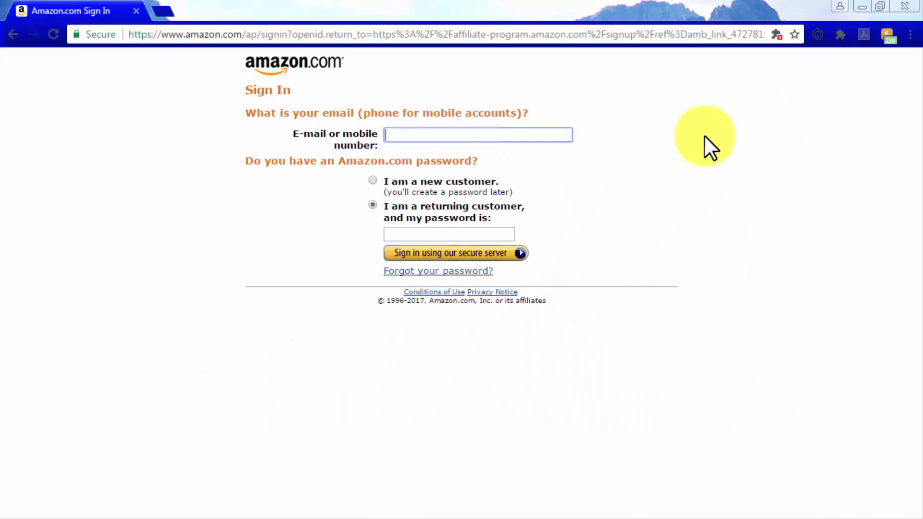
click(496, 253)
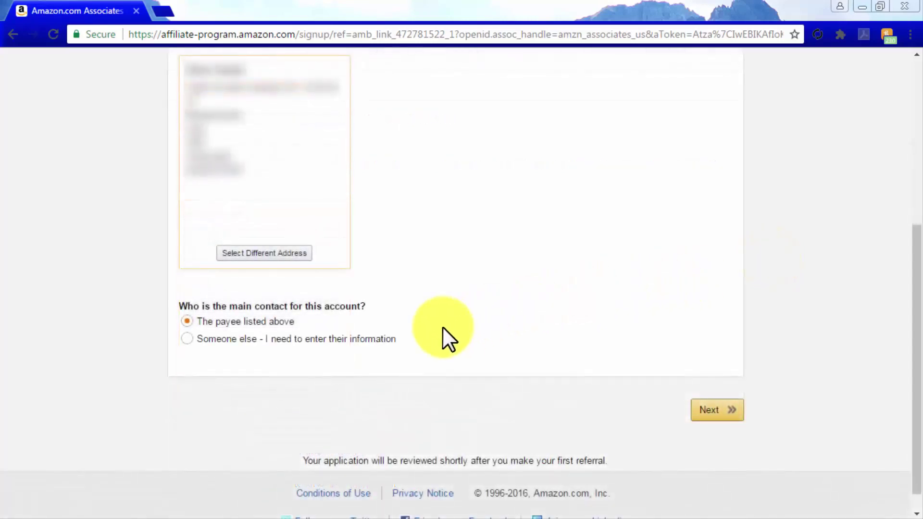
Step: Paste the website address into Enter Your Website(s) and add it to the list
click(712, 408)
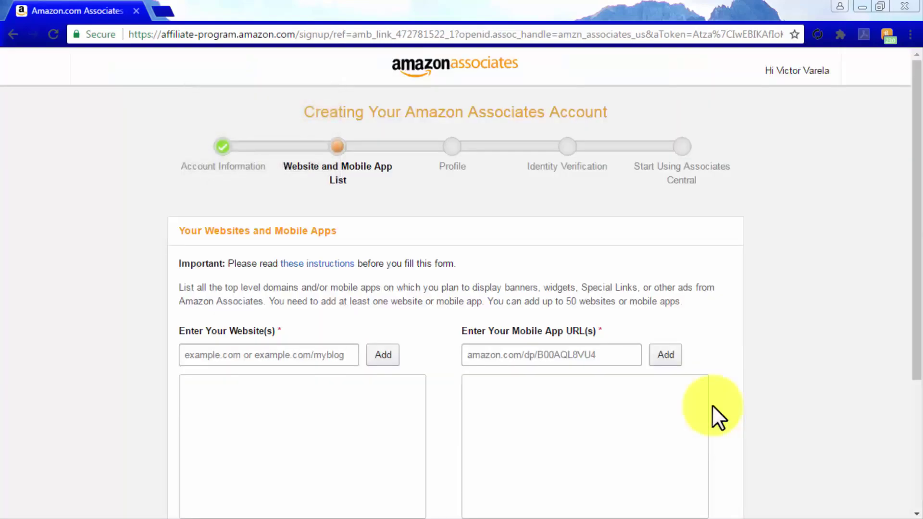
scroll(712, 406, down, 3)
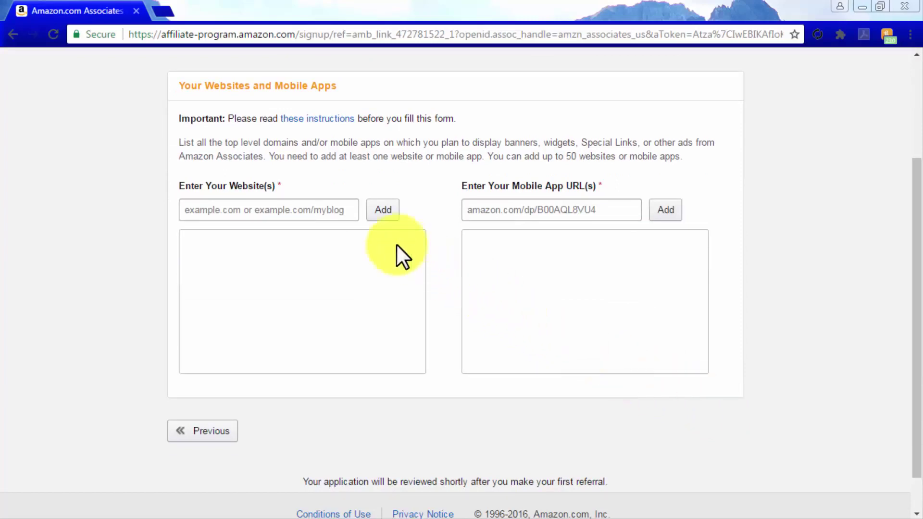
click(328, 211)
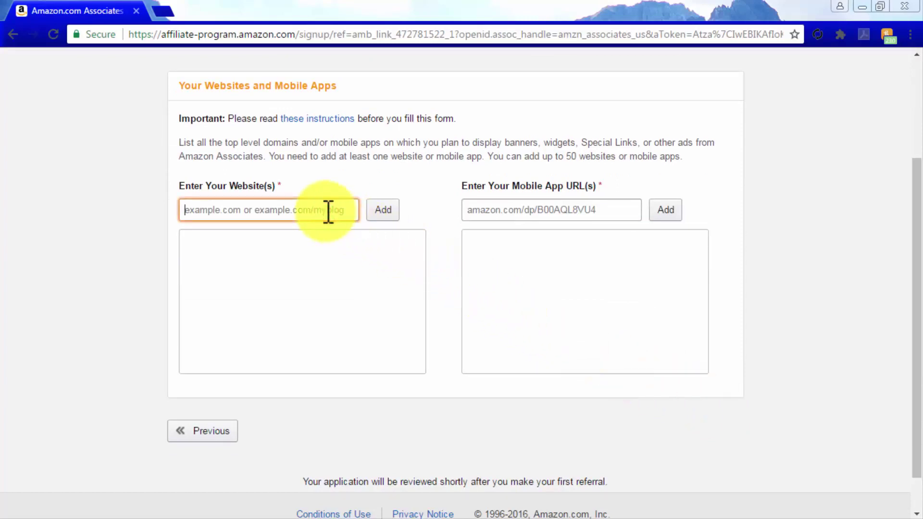
key(ctrl+v)
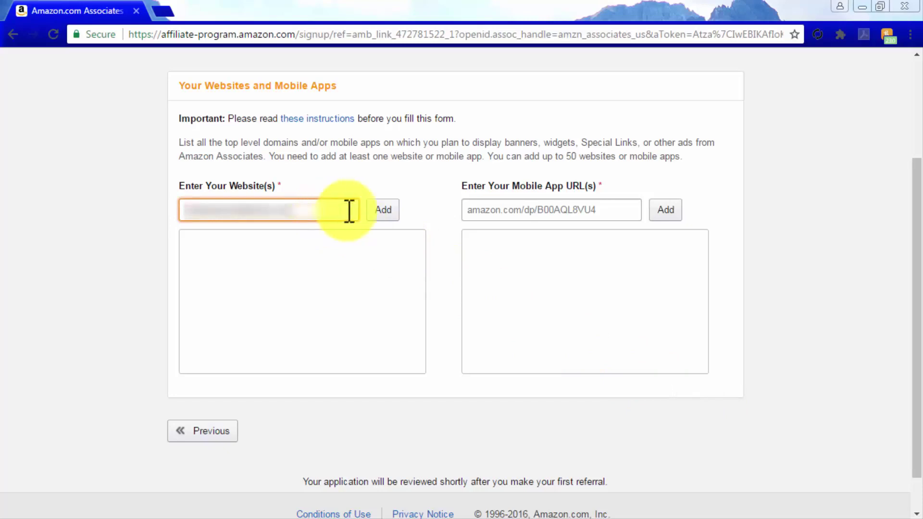
click(387, 210)
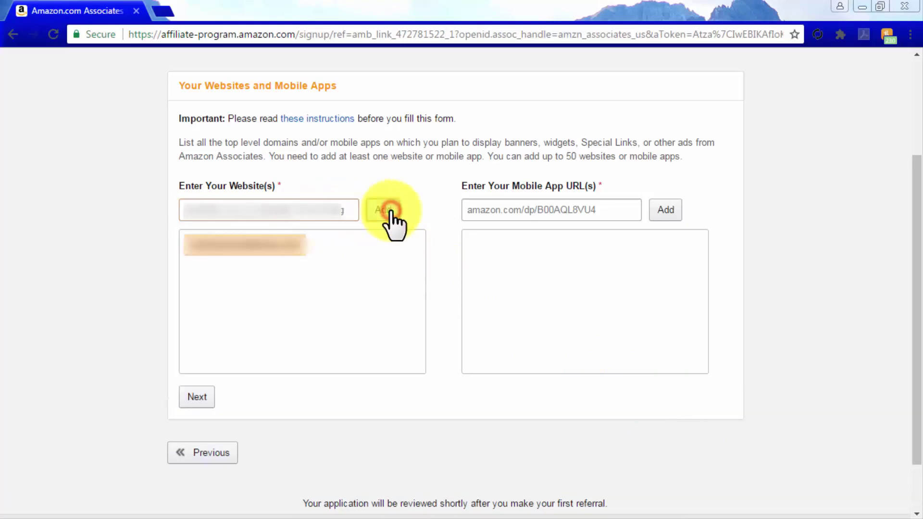
Step: Declare the website is not aimed at children under 13 and confirm the list
click(197, 399)
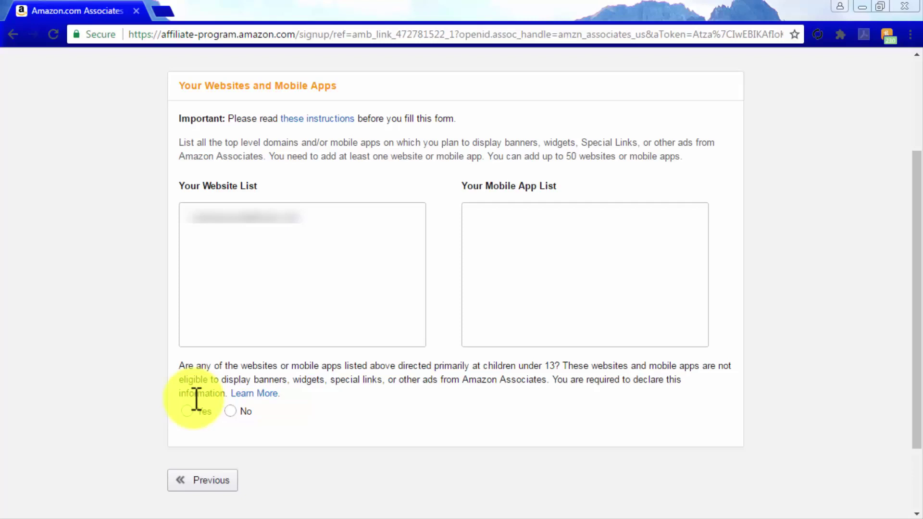
click(227, 412)
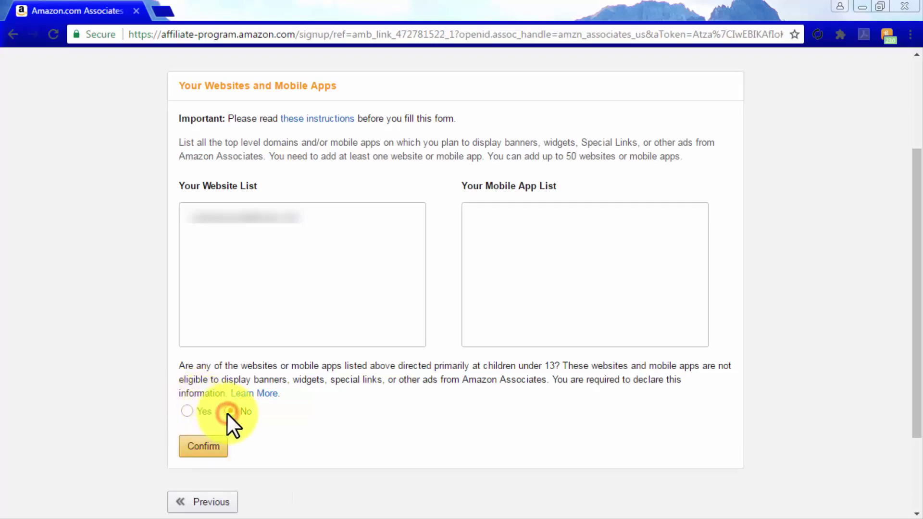
click(214, 445)
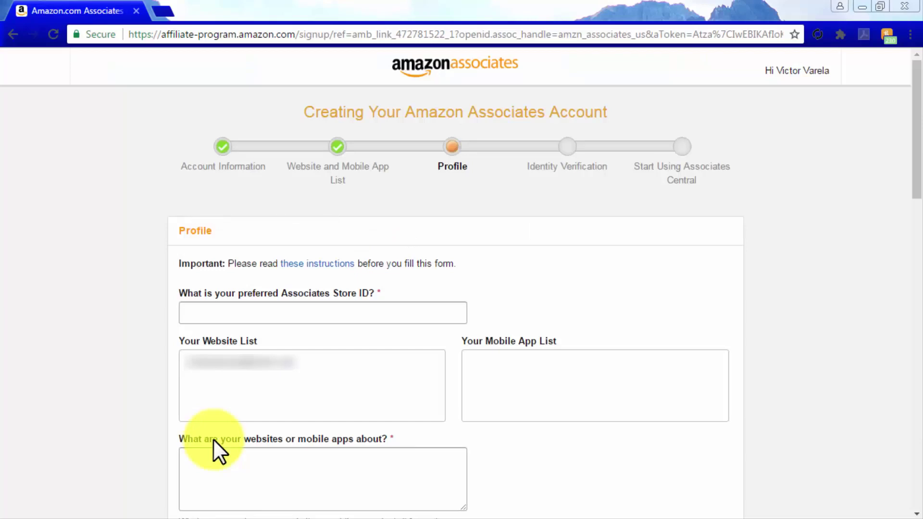
Step: Enter 'stkd' as the preferred Store ID and begin the site description with 'The'
click(218, 316)
text(stk)
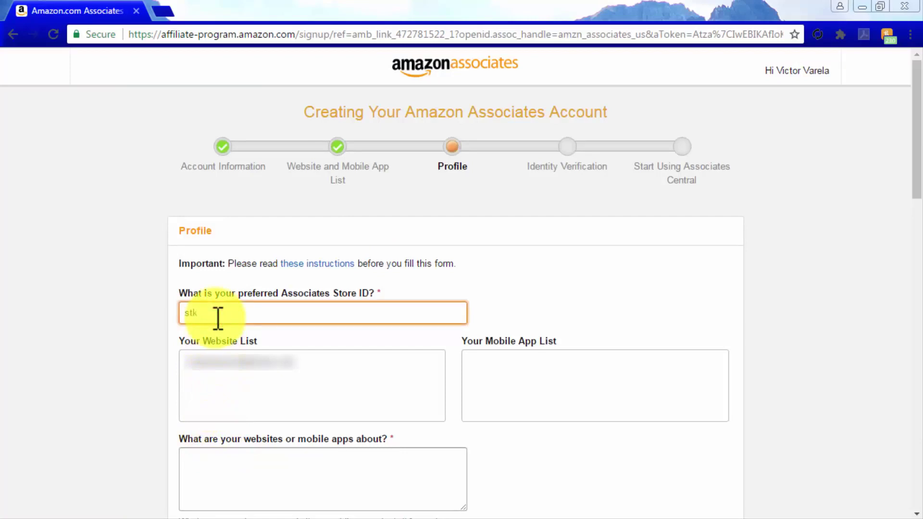
text(d)
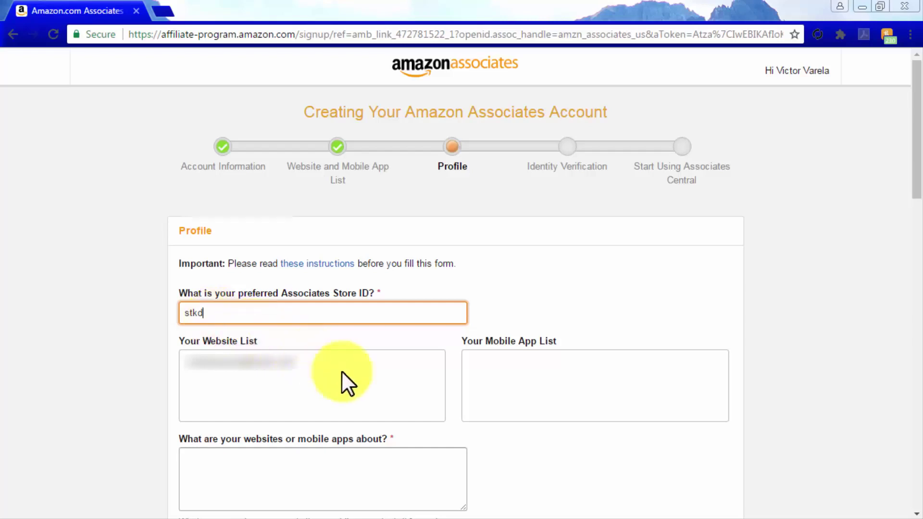
scroll(505, 449, down, 3)
click(377, 345)
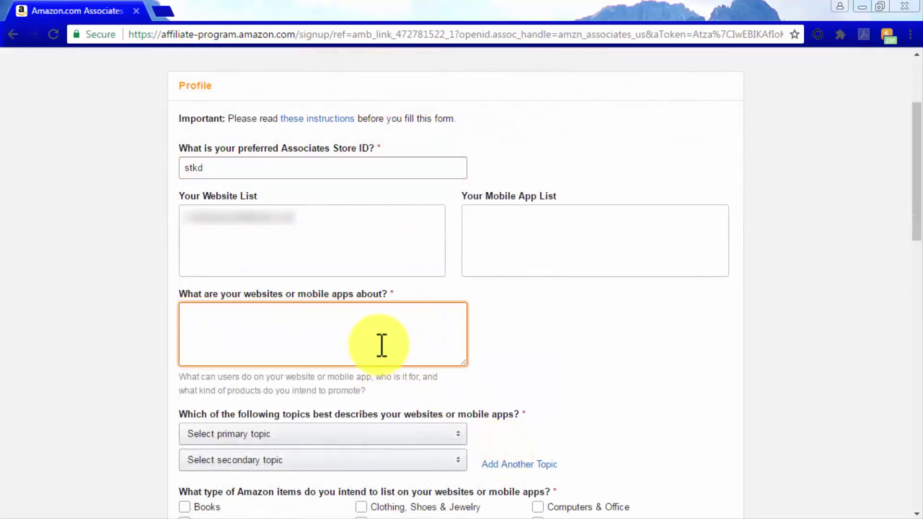
text(The)
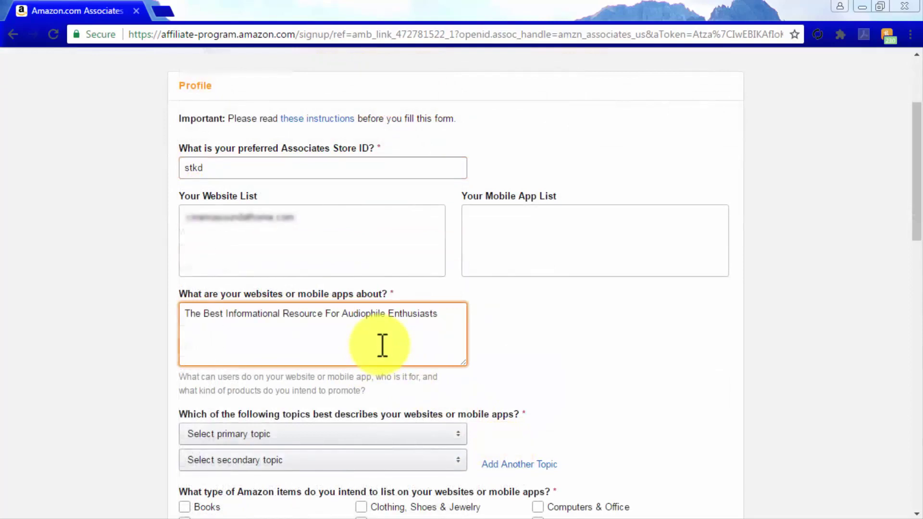
scroll(382, 344, down, 3)
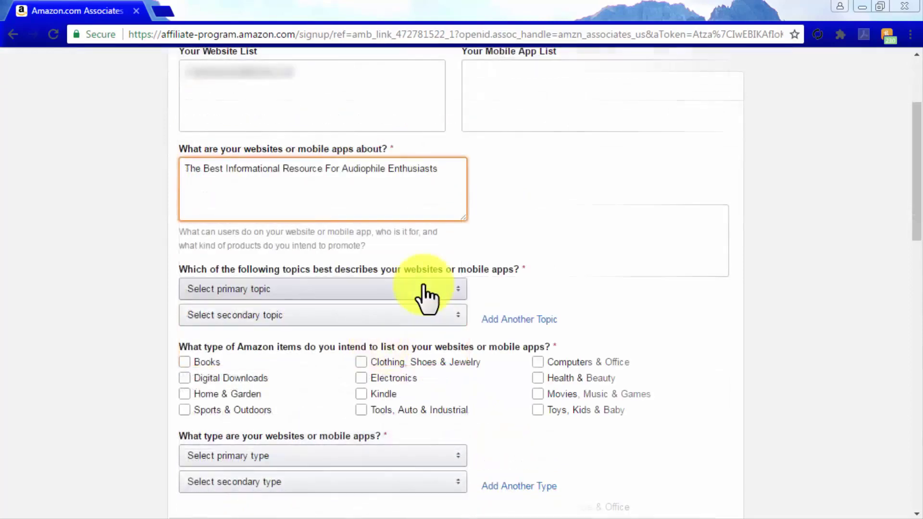
Step: Set Movies/DVDs/TV as the primary topic and Other as the secondary topic
click(425, 290)
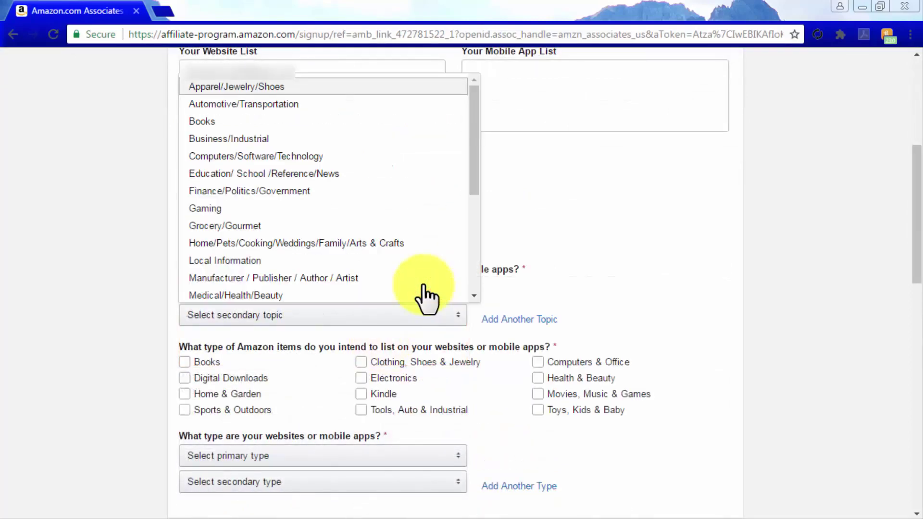
scroll(416, 264, down, 4)
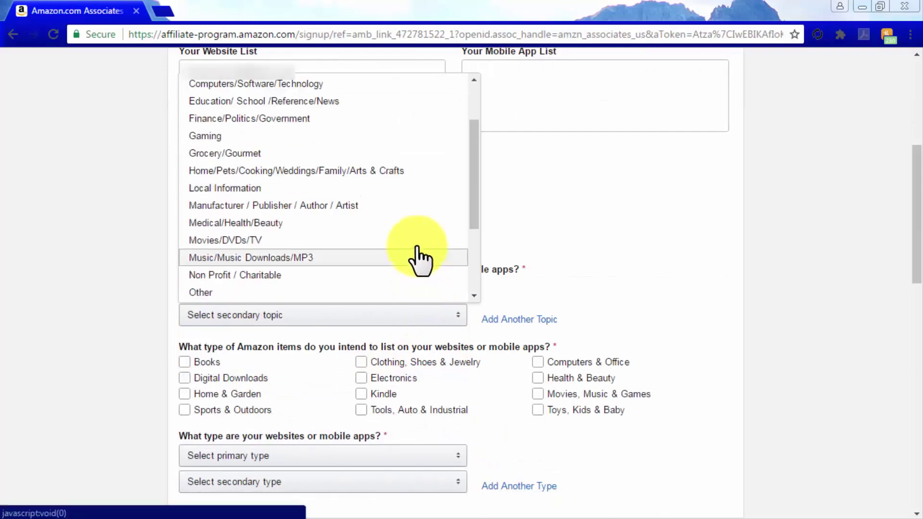
click(402, 114)
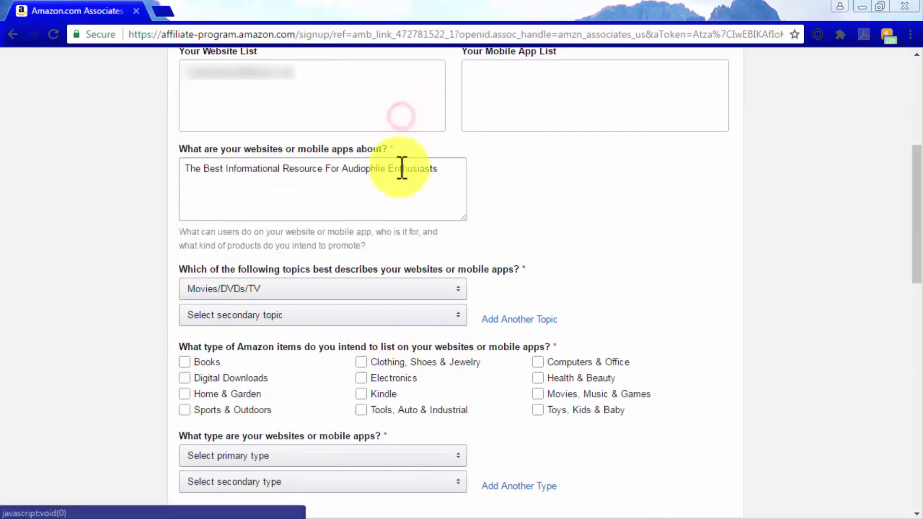
click(398, 321)
scroll(397, 326, down, 3)
click(379, 221)
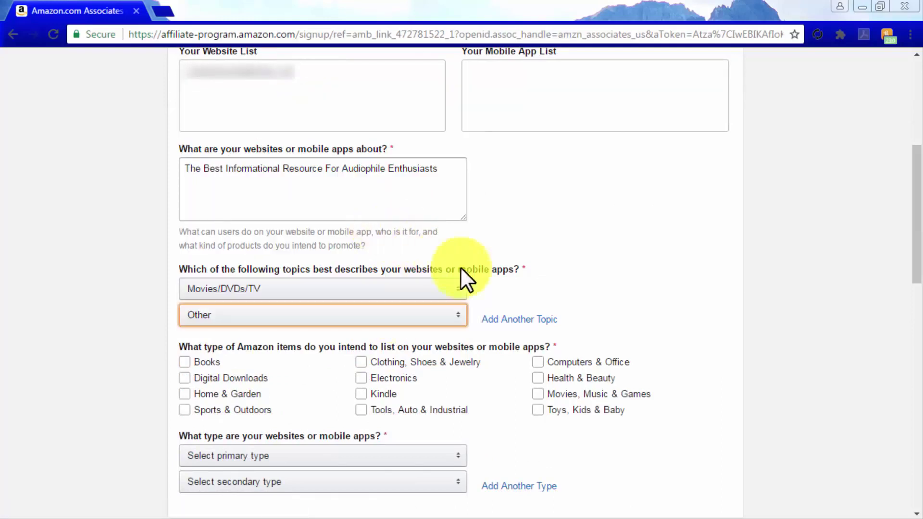
click(611, 379)
Step: Select Electronics and Movies, Music & Games as the item types to list
scroll(643, 380, down, 1)
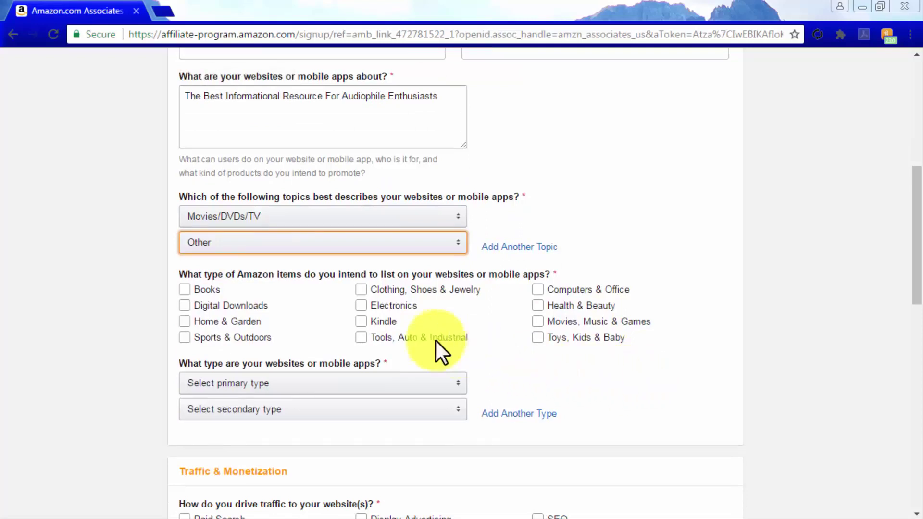
click(361, 305)
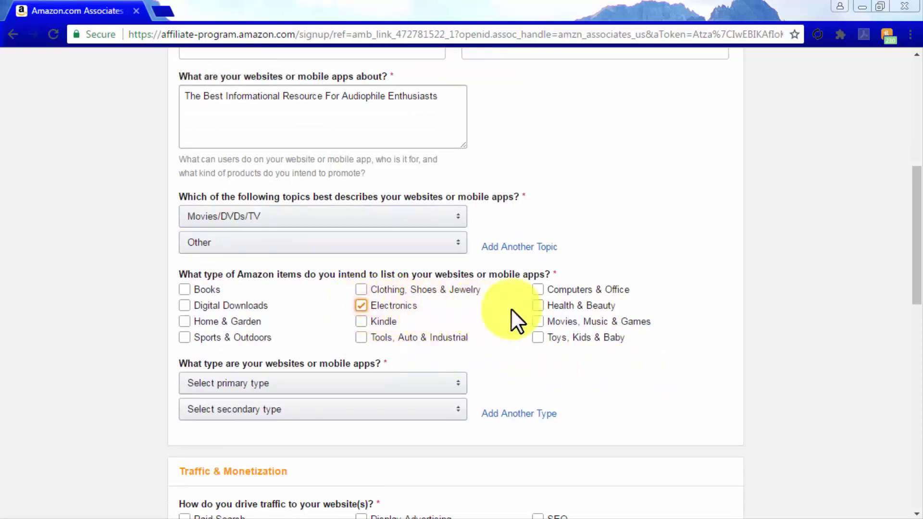
click(537, 321)
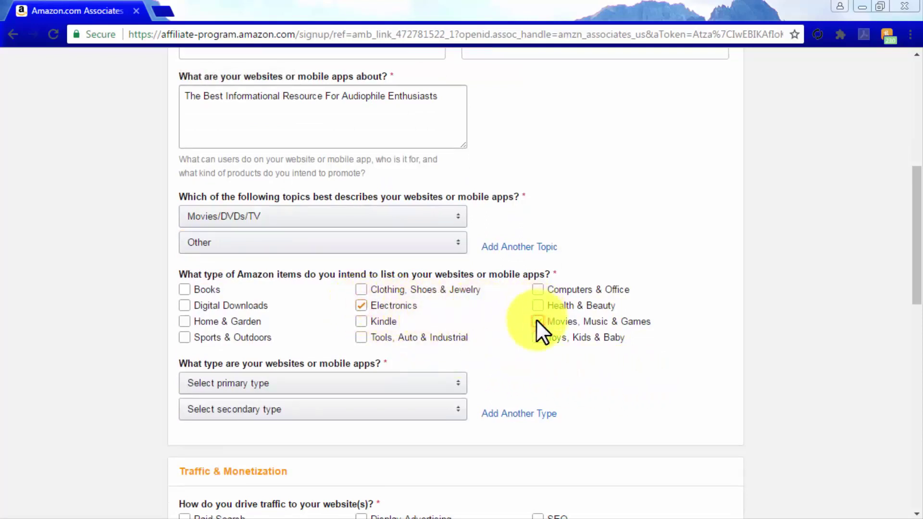
Step: Make Content or Niche Website the primary website type and Blog the second type
click(448, 383)
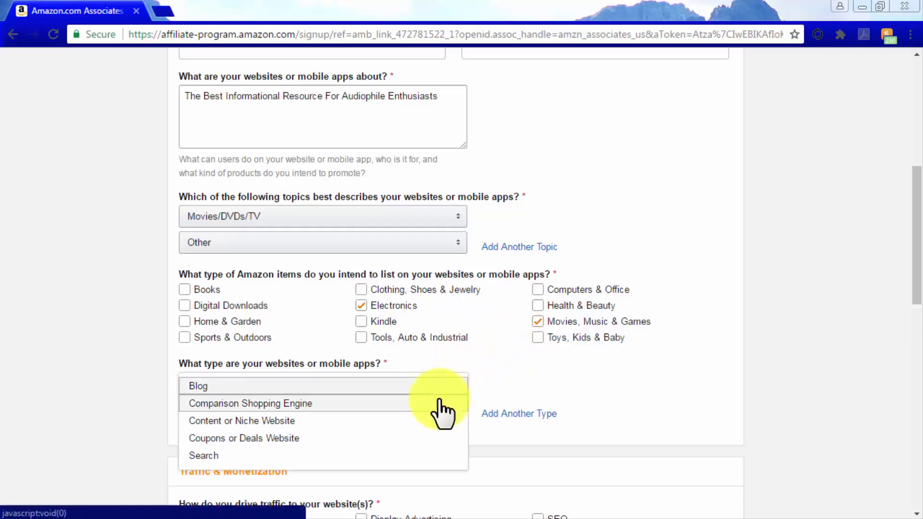
click(440, 422)
click(440, 425)
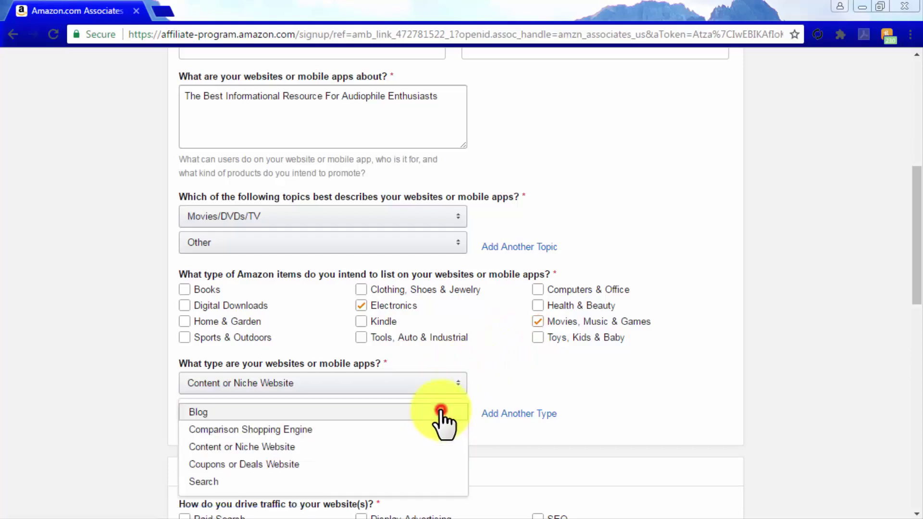
click(440, 412)
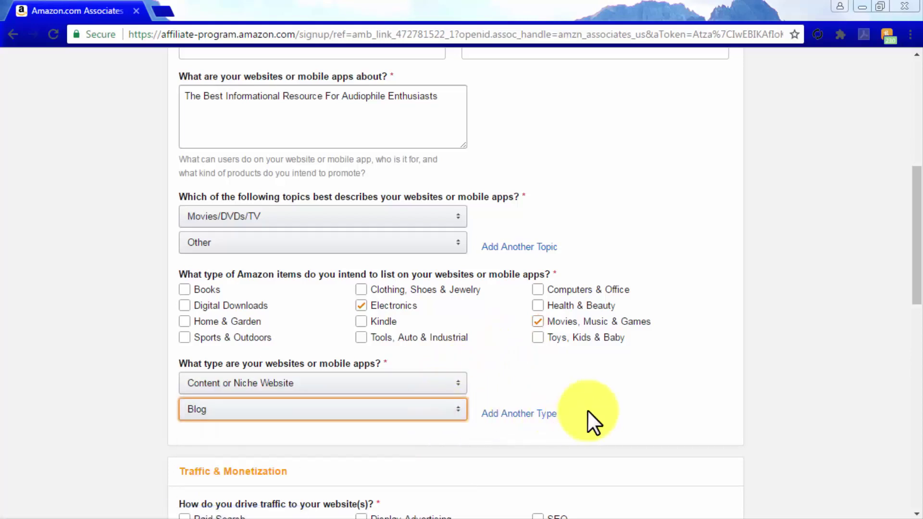
scroll(587, 411, down, 1)
scroll(588, 411, down, 5)
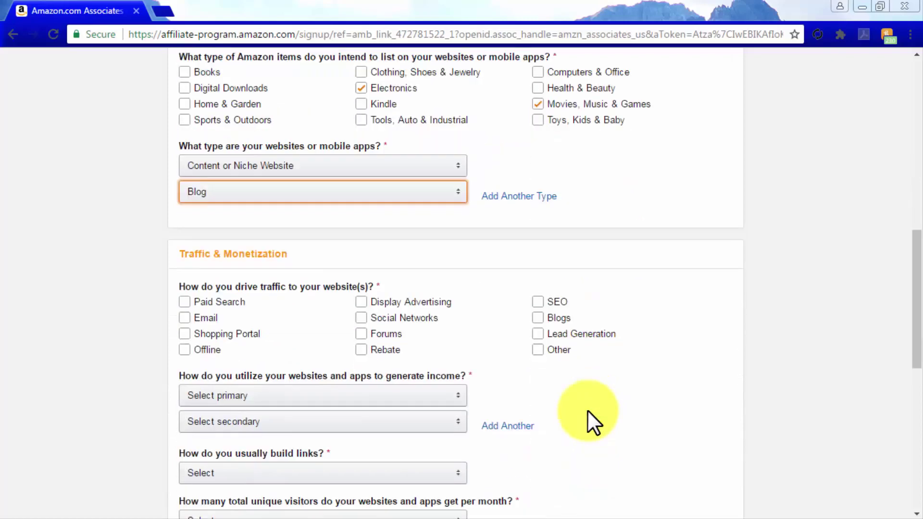
Step: Mark Email, Social Networks and SEO as traffic sources
scroll(587, 410, up, 1)
scroll(588, 410, down, 1)
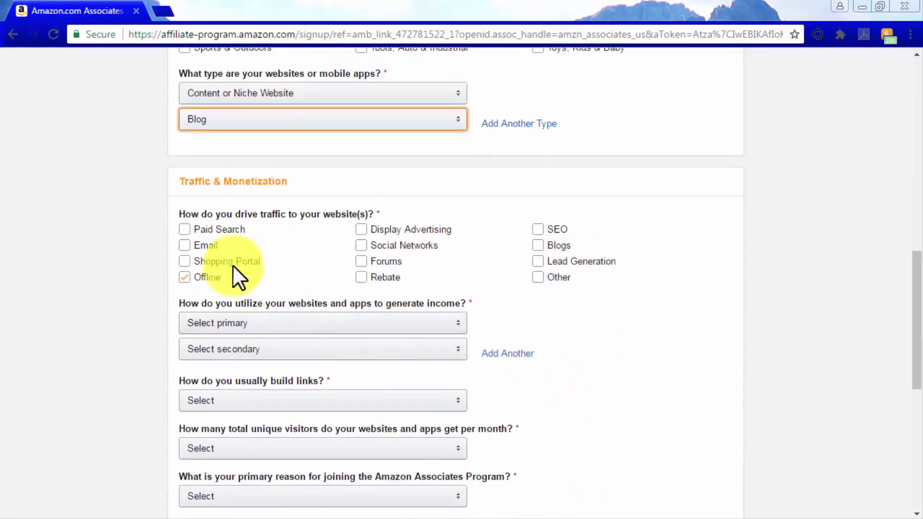
click(185, 245)
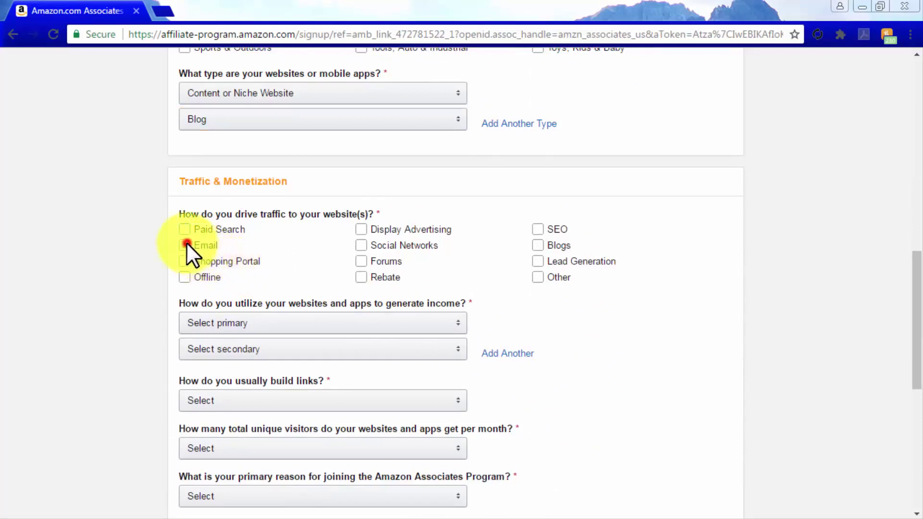
click(361, 229)
click(361, 245)
click(536, 229)
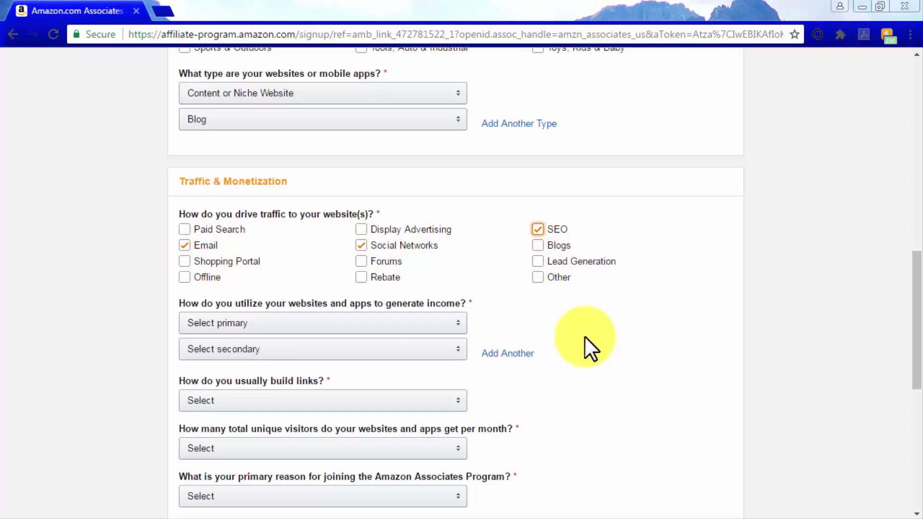
Step: Answer Amazon Associates-only monetization, Content Management System links, and 5,001 to 50,000 monthly visitors
click(445, 324)
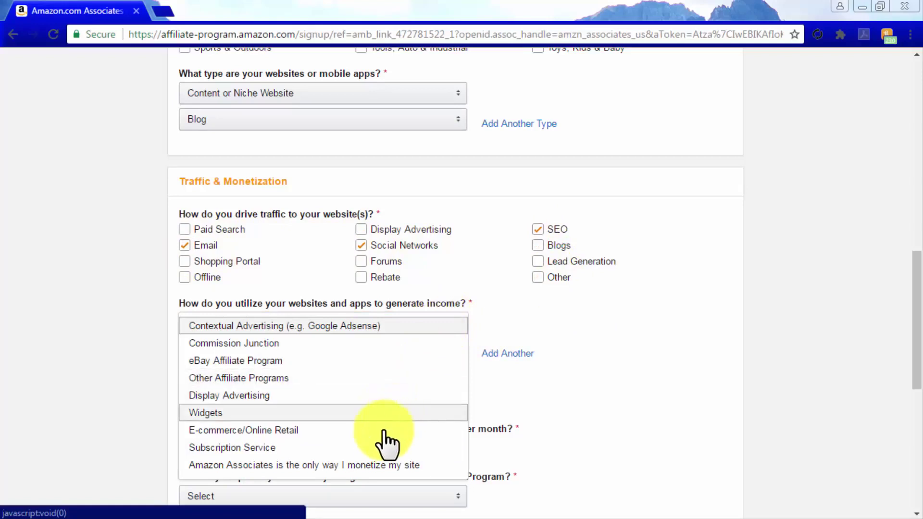
click(366, 465)
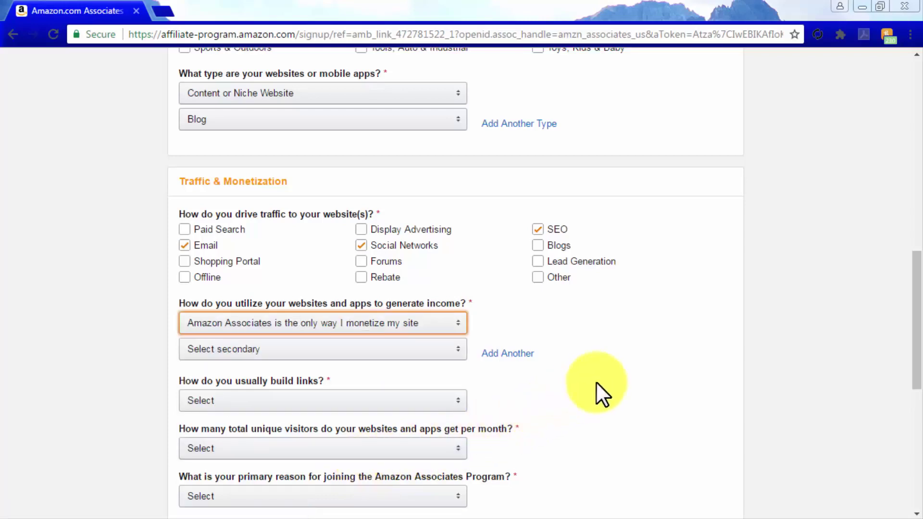
scroll(596, 383, down, 1)
scroll(597, 383, down, 1)
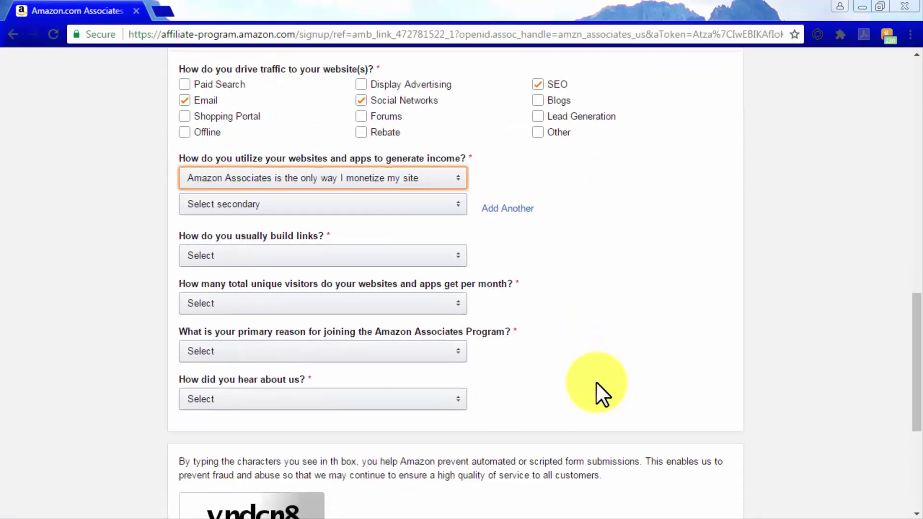
scroll(596, 382, down, 1)
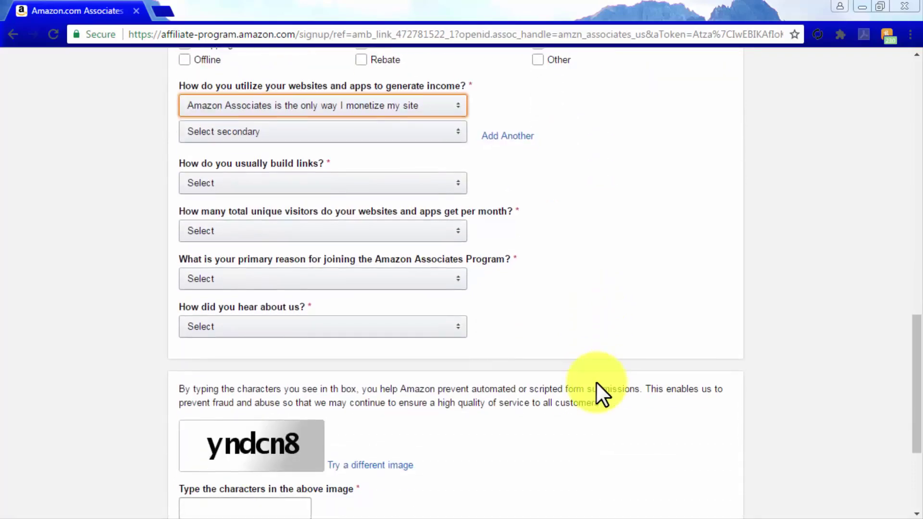
click(426, 185)
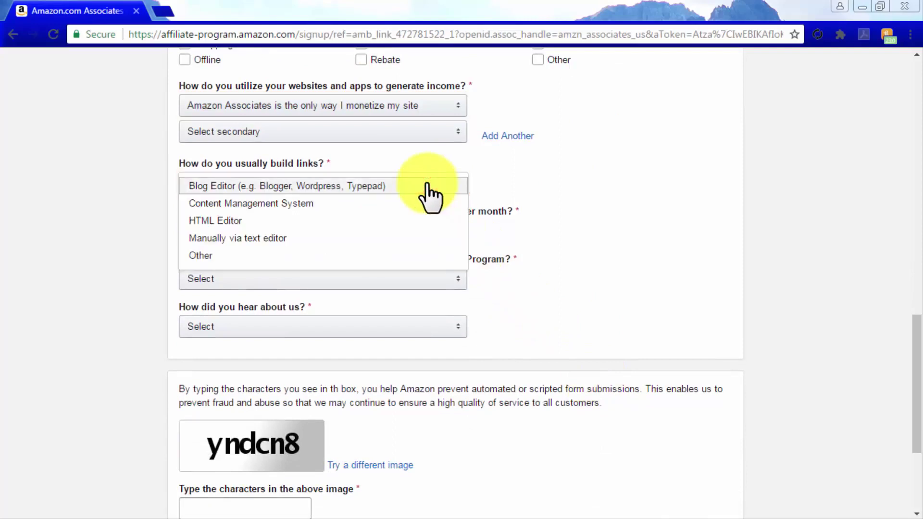
click(425, 203)
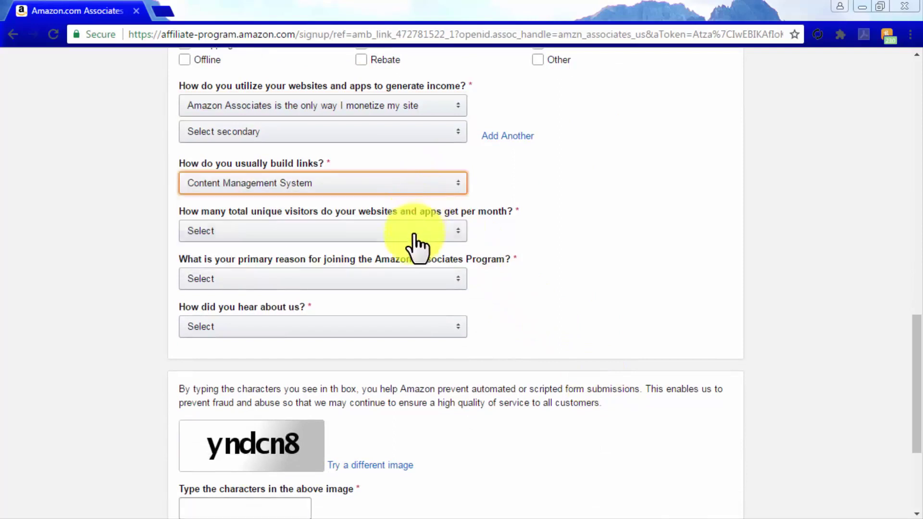
click(412, 234)
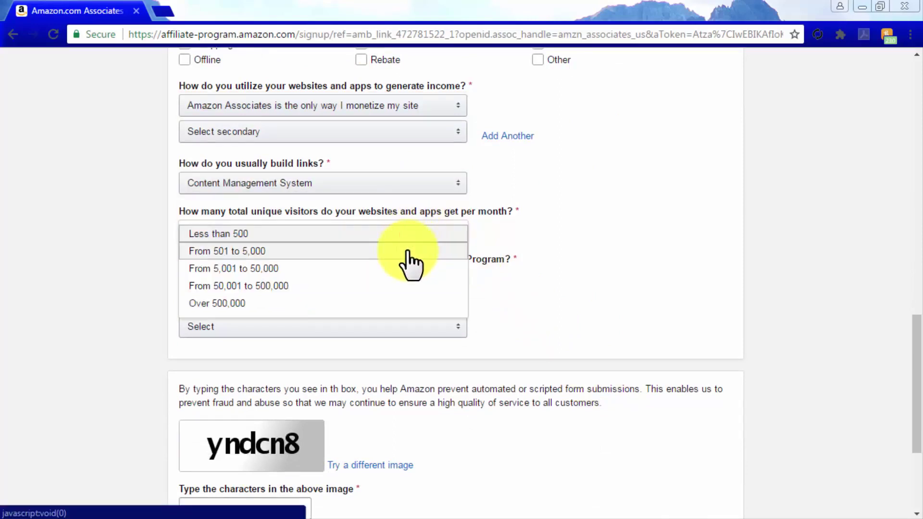
click(406, 268)
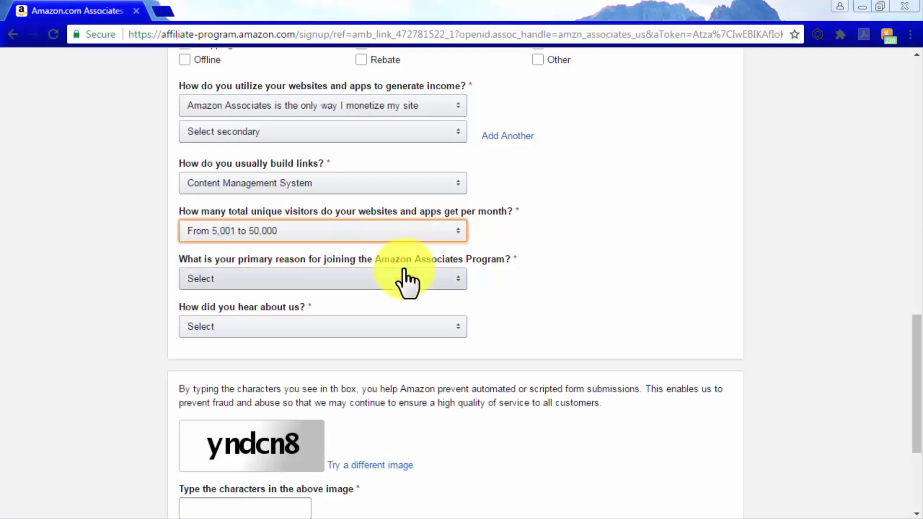
Step: Give 'To monetize my site' as the reason and 'From the Amazon.com Website' as the referral source
click(406, 280)
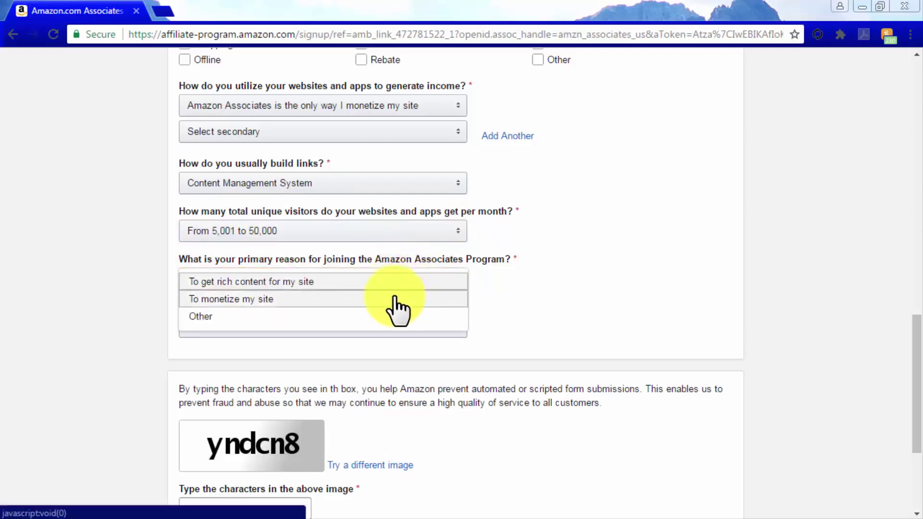
click(397, 300)
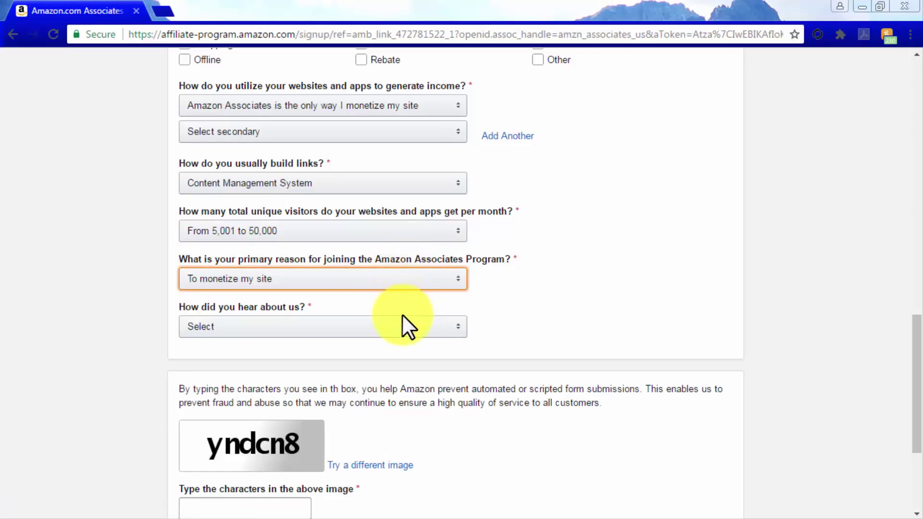
click(398, 329)
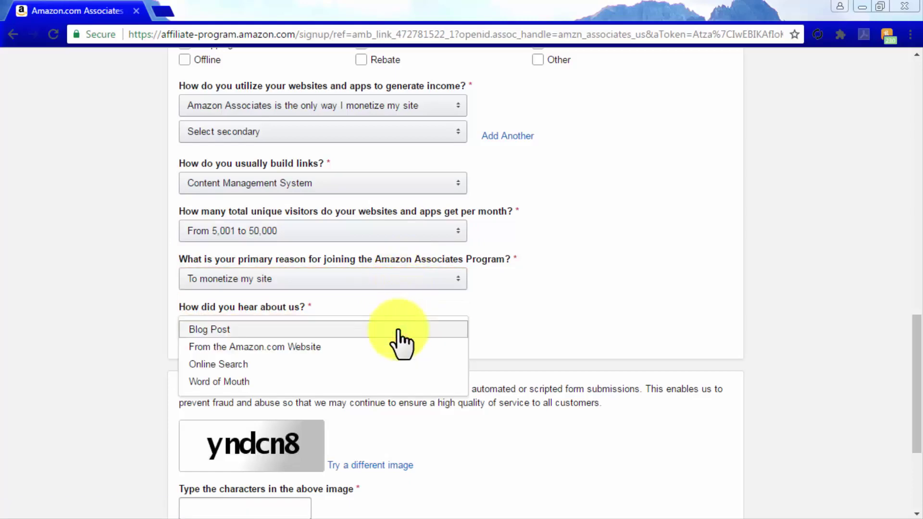
click(394, 346)
scroll(609, 425, down, 2)
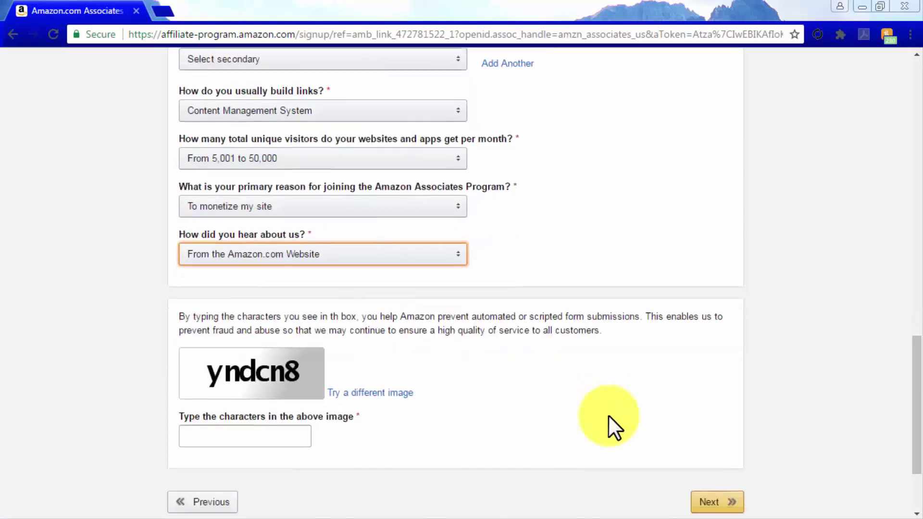
scroll(607, 416, down, 2)
click(275, 364)
Step: Enter the captcha characters, accept the Associates Program Operating Agreement, and finish the application
text(yndcn8)
click(712, 431)
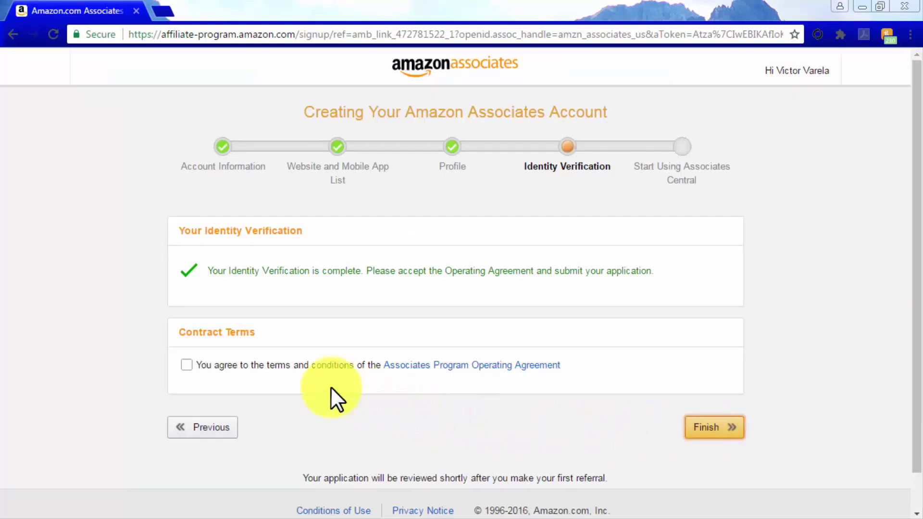
click(186, 365)
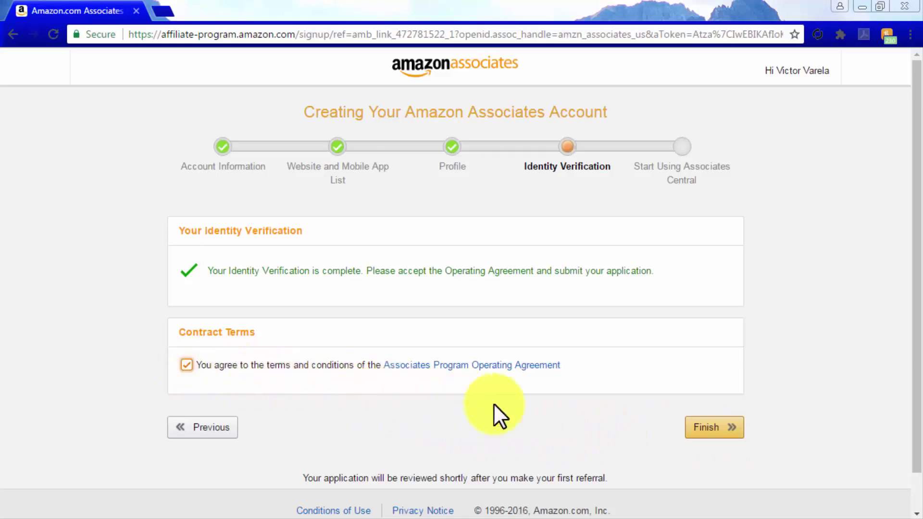
click(707, 424)
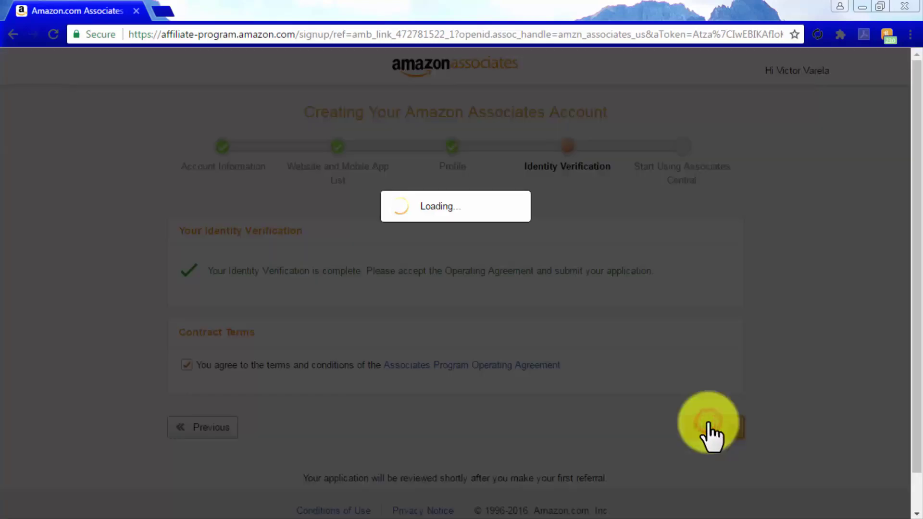